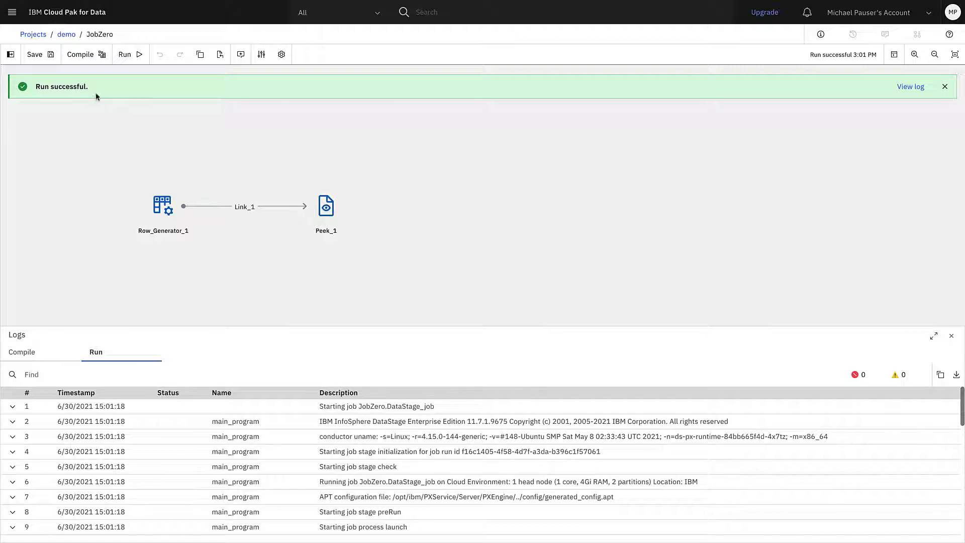
Step: Open the demo project and display its list of jobs
click(66, 34)
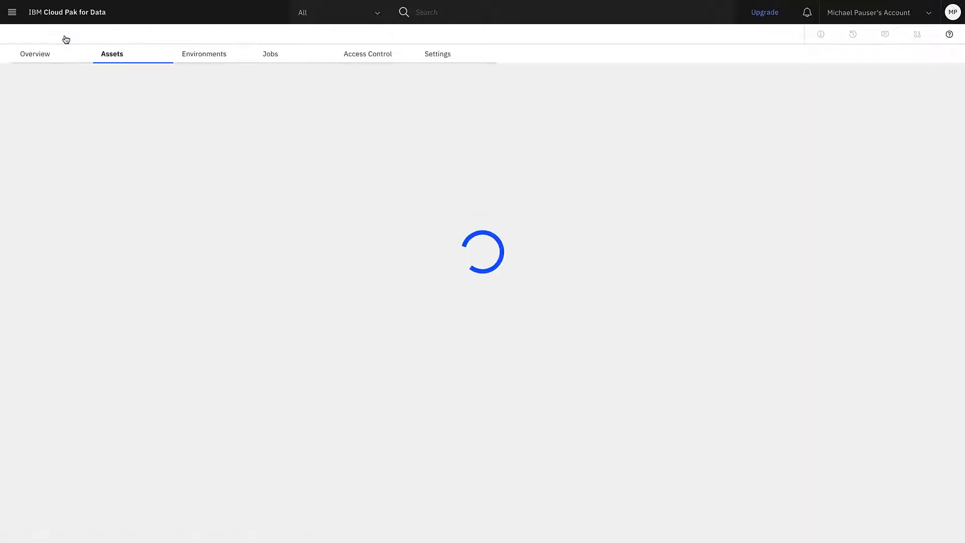
click(281, 59)
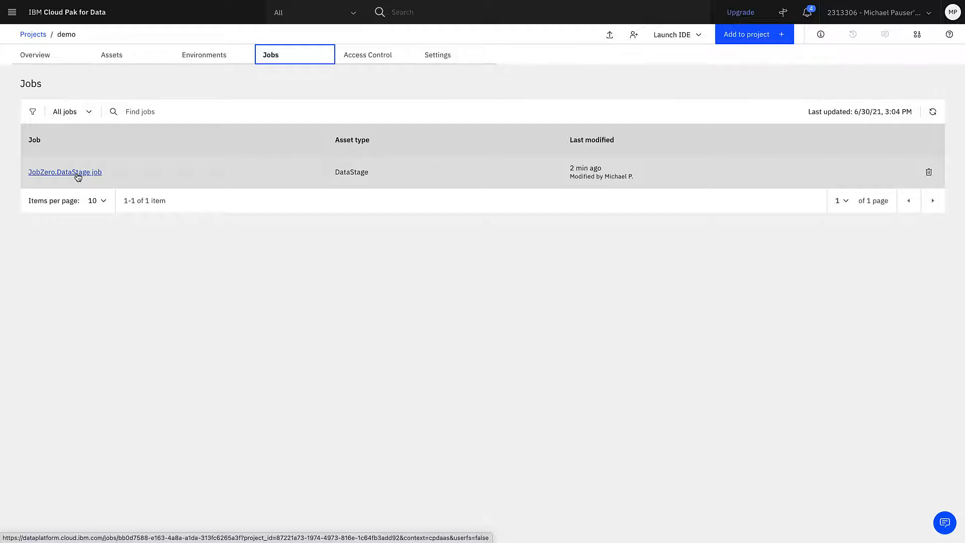
Step: Start creating a job from the JobZero DataStage flow in the project's assets and name it MyJobZero
click(113, 60)
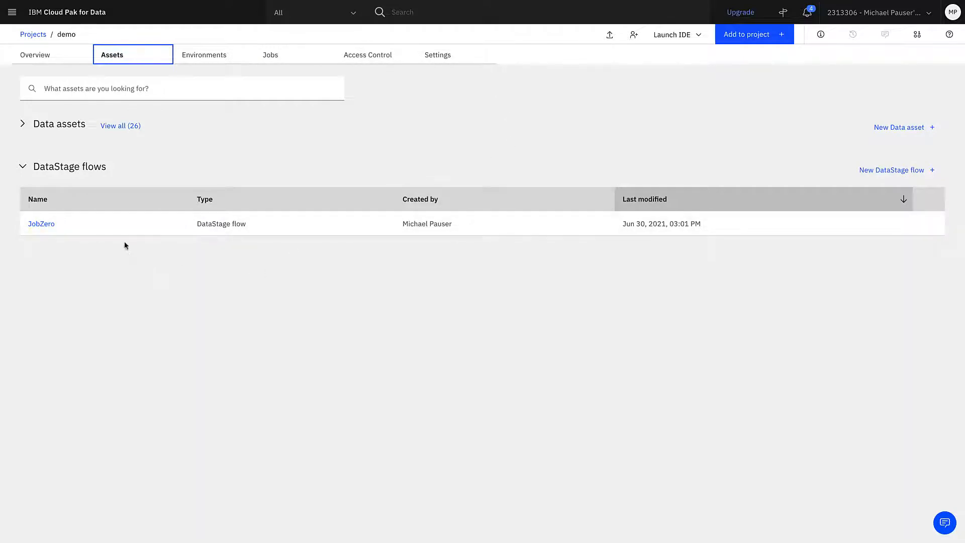
mouse_move(935, 226)
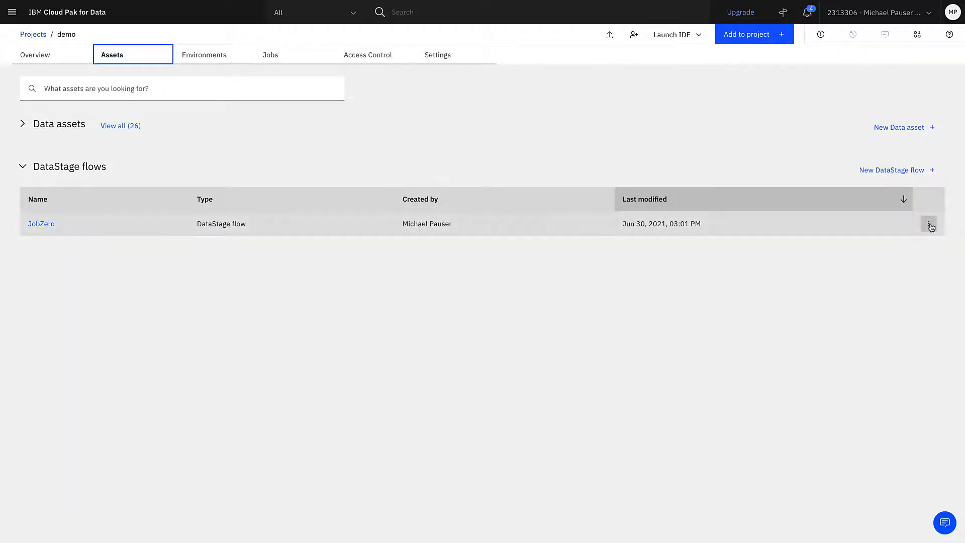
click(930, 226)
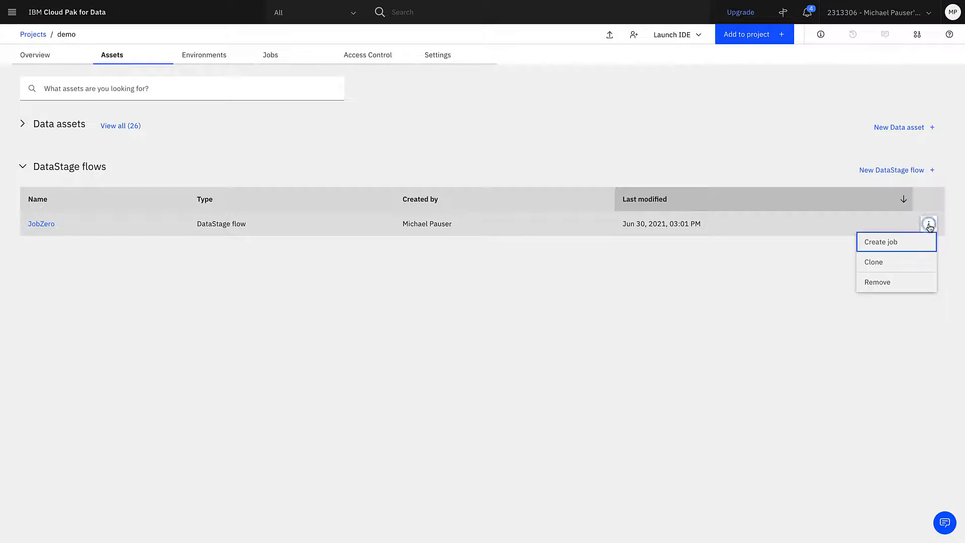
click(925, 242)
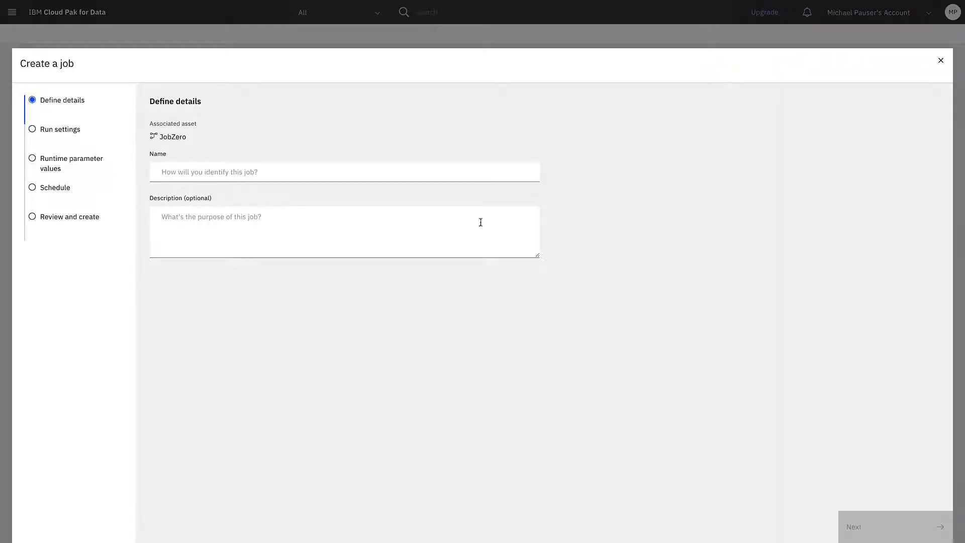
click(439, 174)
text(MyJobZero)
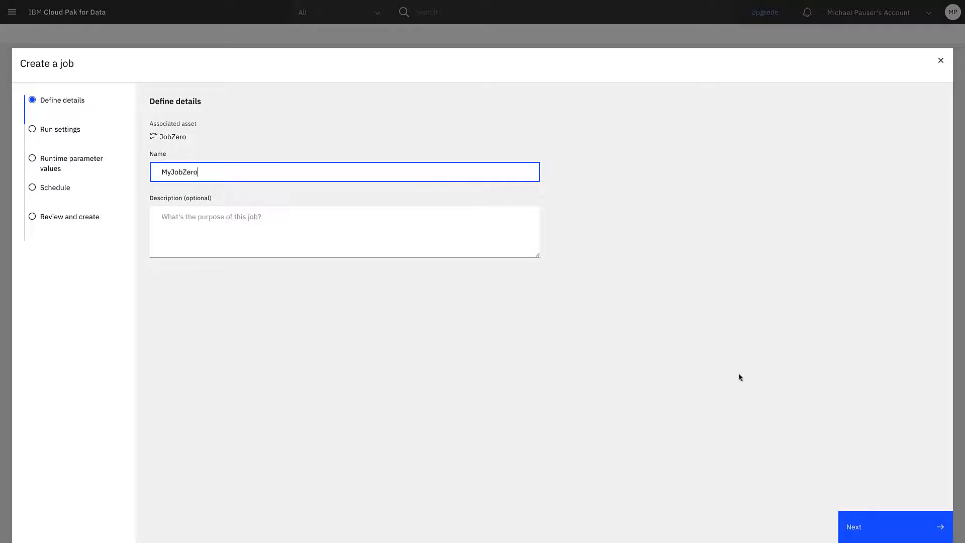
click(869, 522)
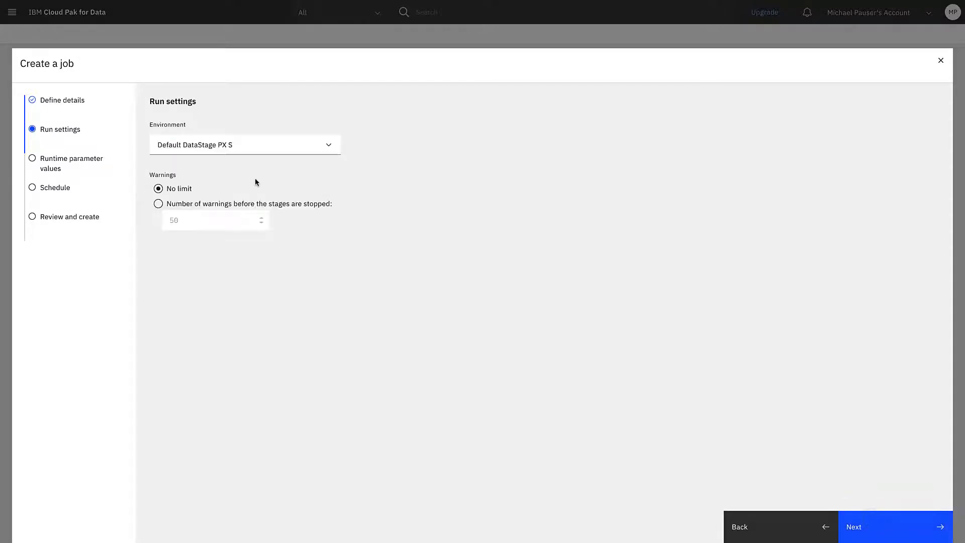
Step: Choose Default DataStage PX S as the job's environment and accept the run settings with no warning limit
click(267, 146)
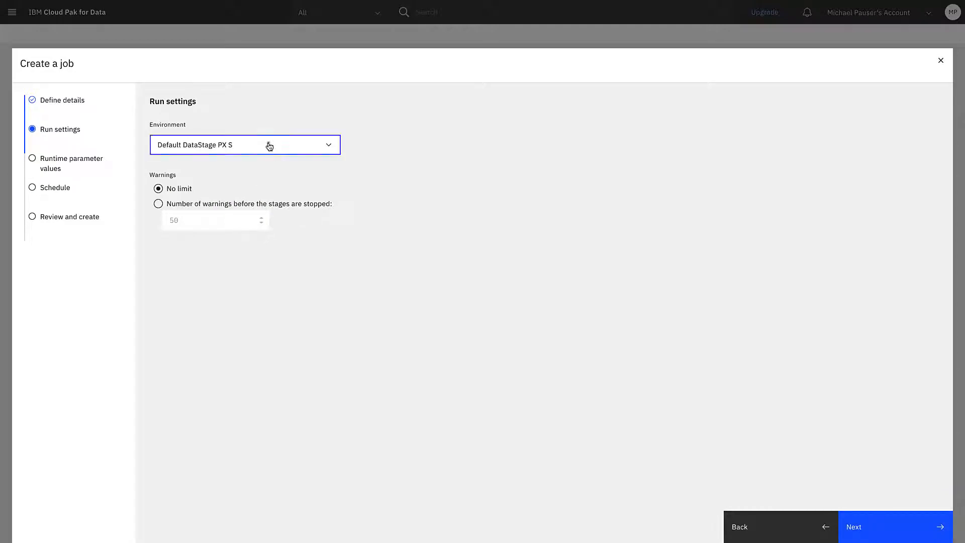
scroll(260, 188, down, 2)
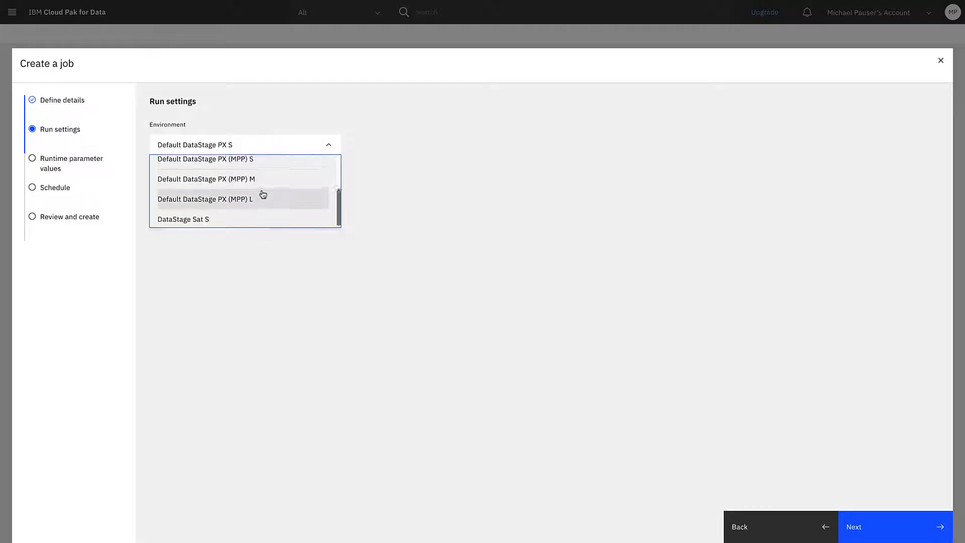
scroll(263, 181, up, 2)
click(265, 162)
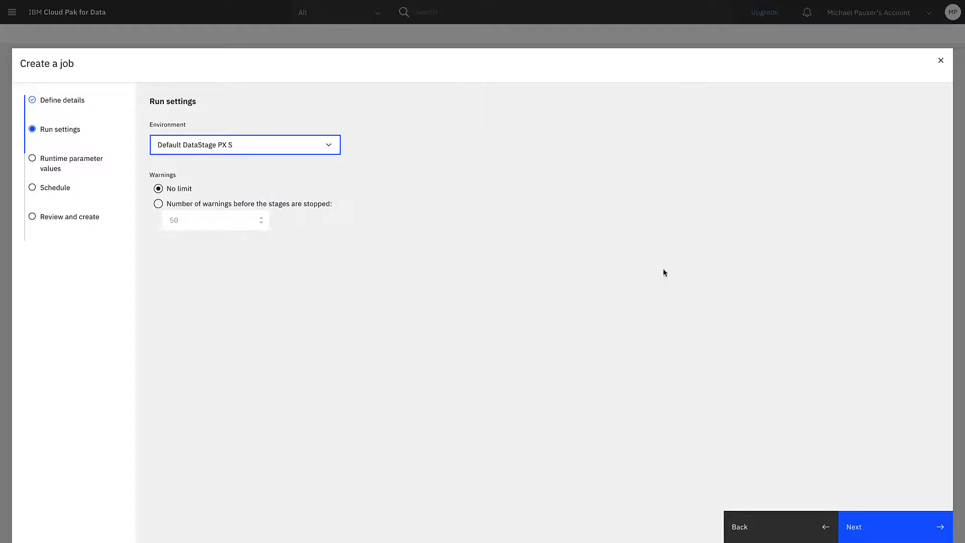
click(908, 526)
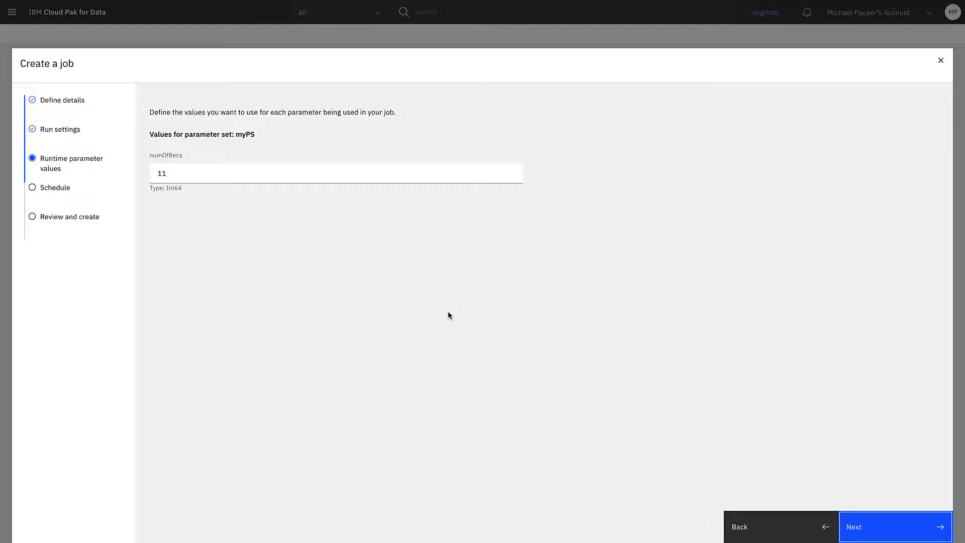
Step: Set the numOfRecs runtime parameter to 20 and create the job without a schedule, without running it
double_click(207, 171)
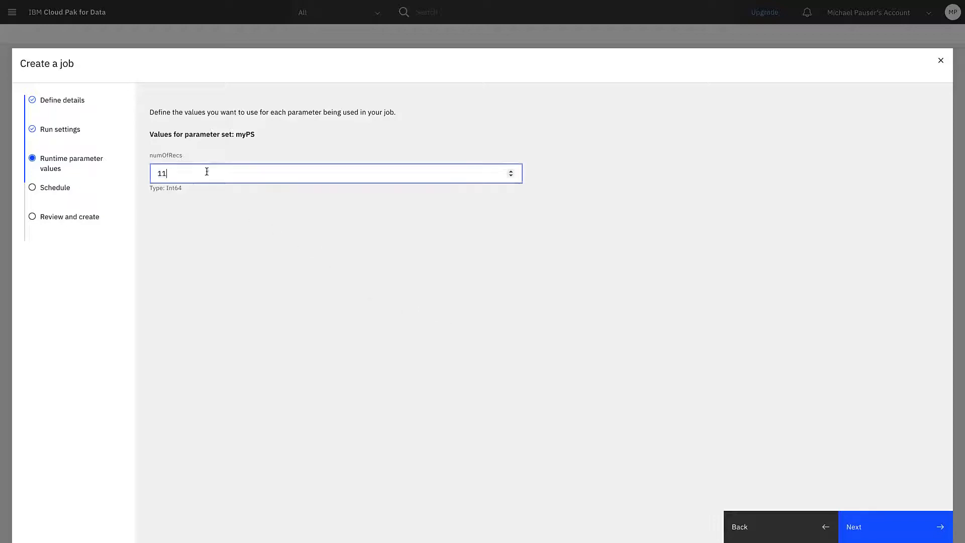
text(20)
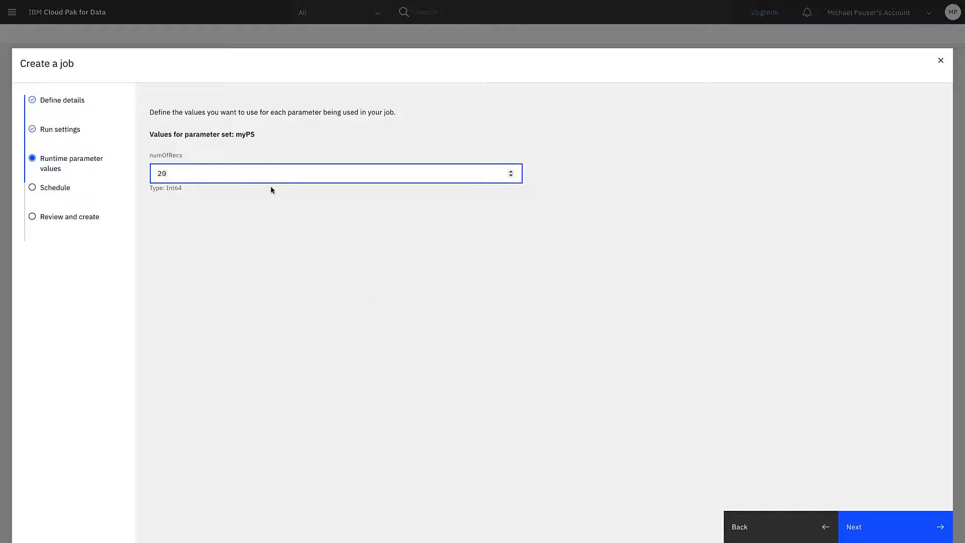
click(876, 528)
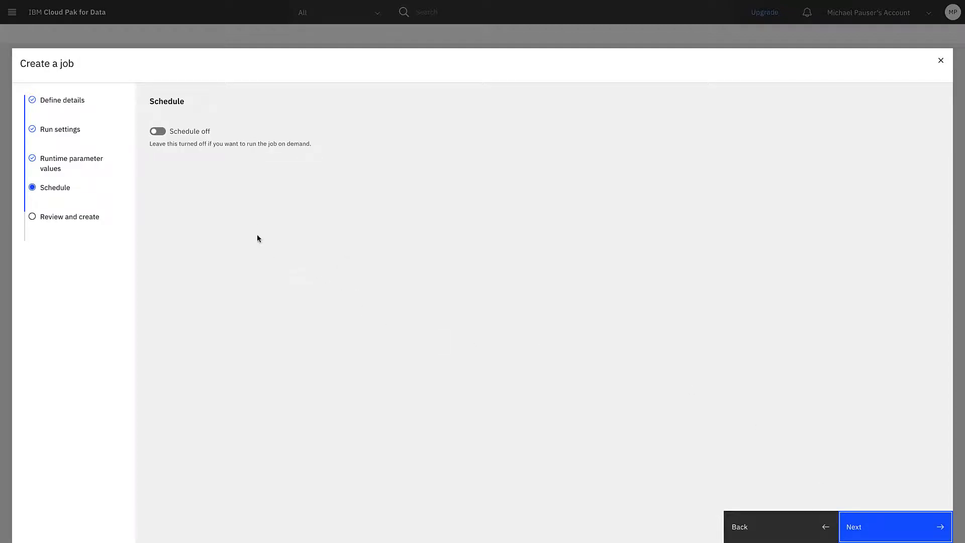
click(860, 528)
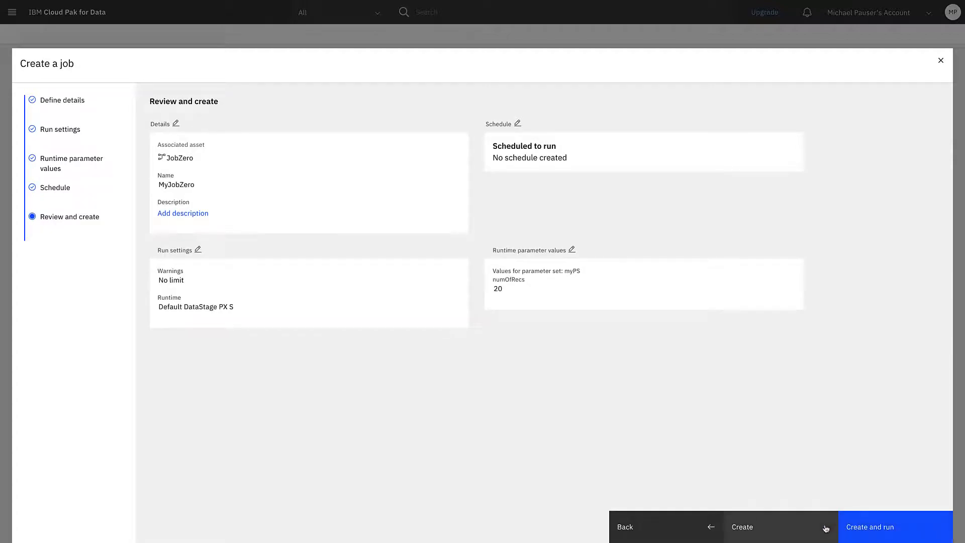
click(793, 531)
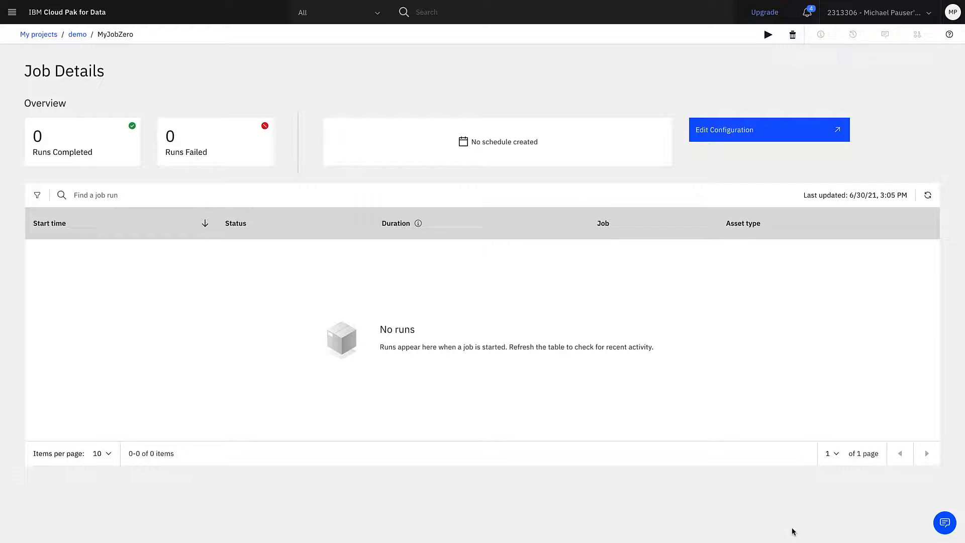
Step: Run the MyJobZero job twice from its job details page
click(767, 35)
click(945, 52)
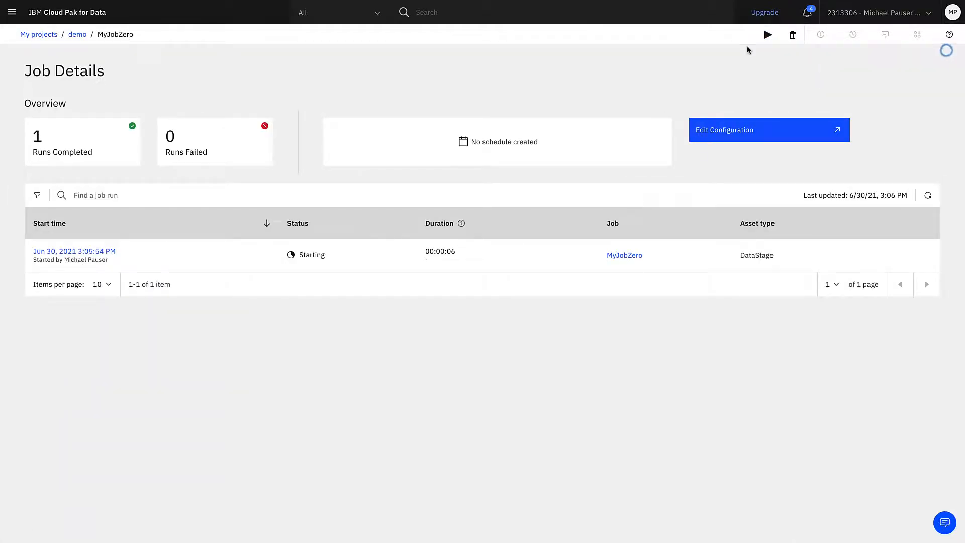
click(767, 35)
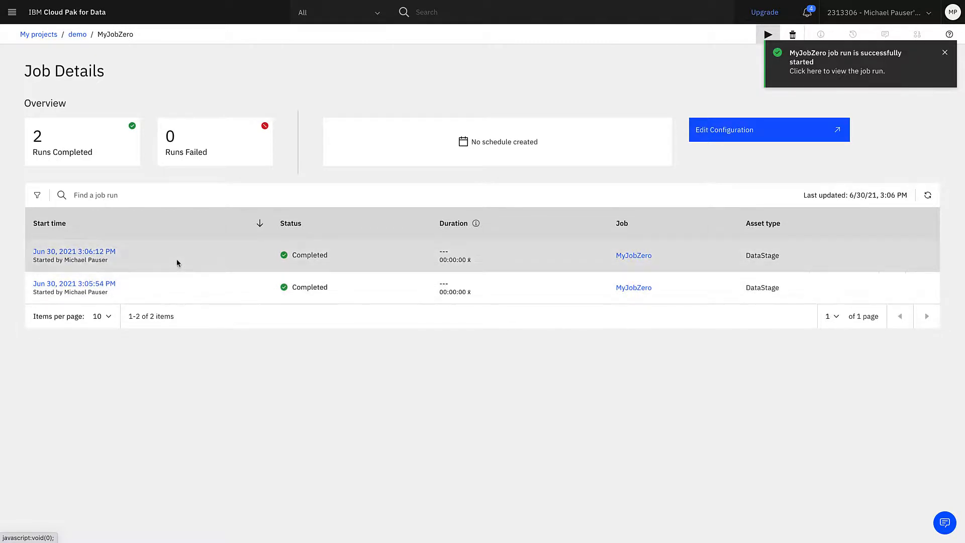
Step: View the details and log of the latest MyJobZero run, and return to the demo project's list of jobs
click(97, 253)
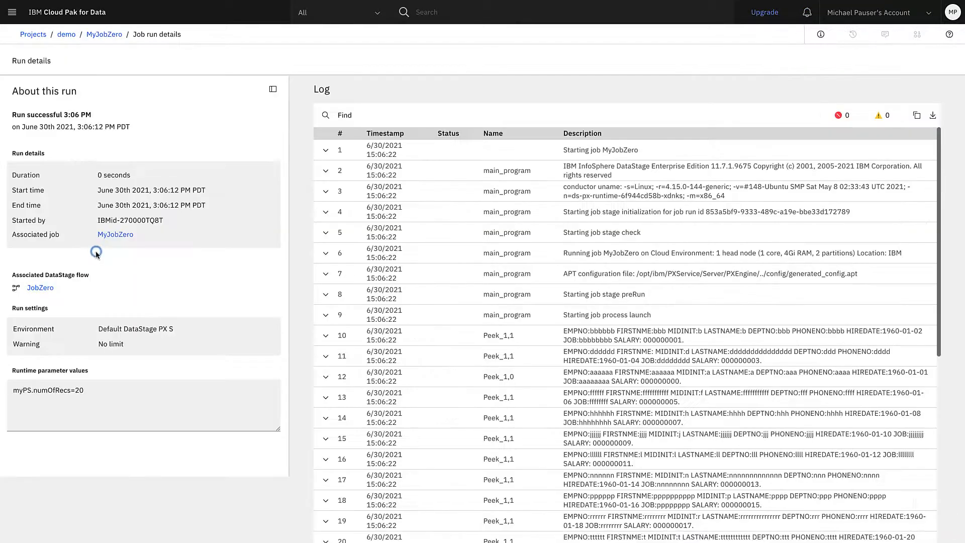
click(65, 37)
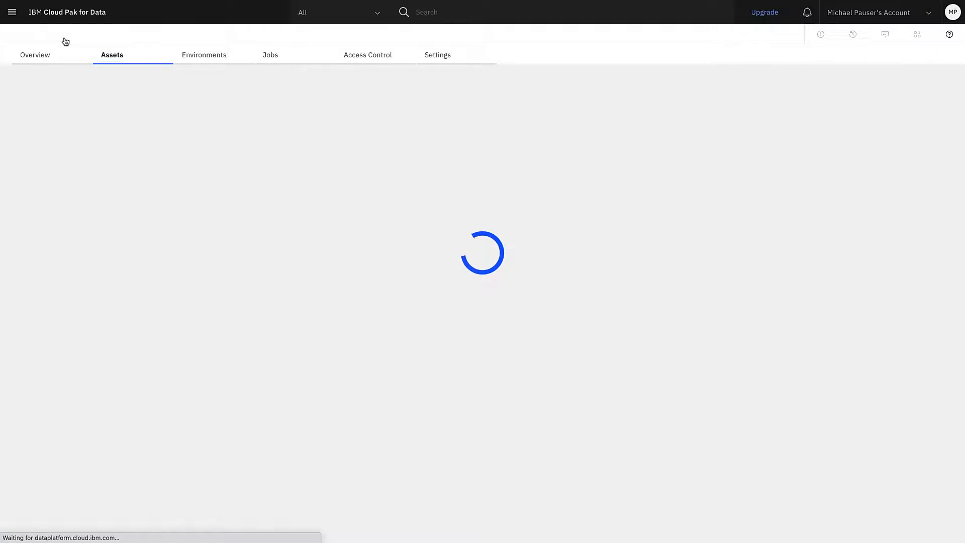
click(276, 55)
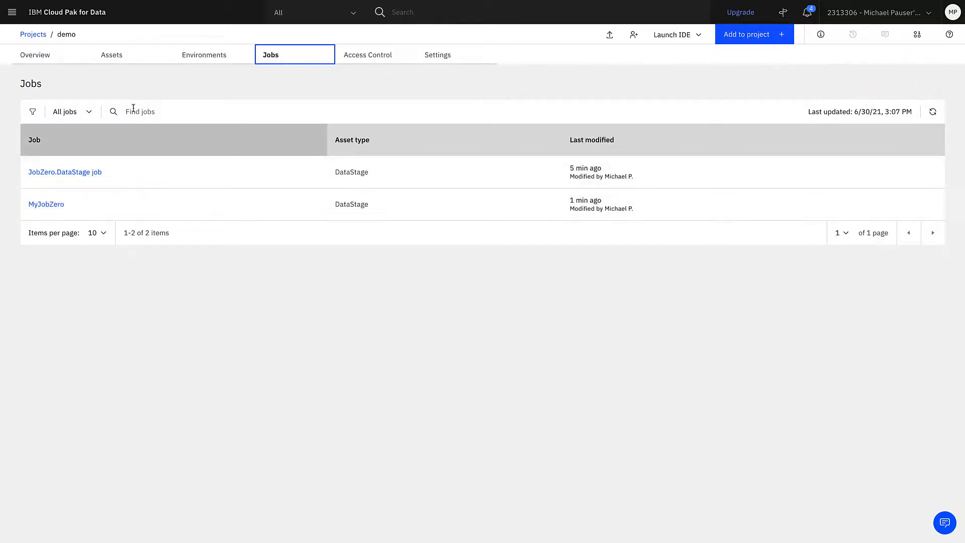
Step: Start creating another job from the JobZero flow in the project's assets and name it MyJobZeroSched
click(111, 55)
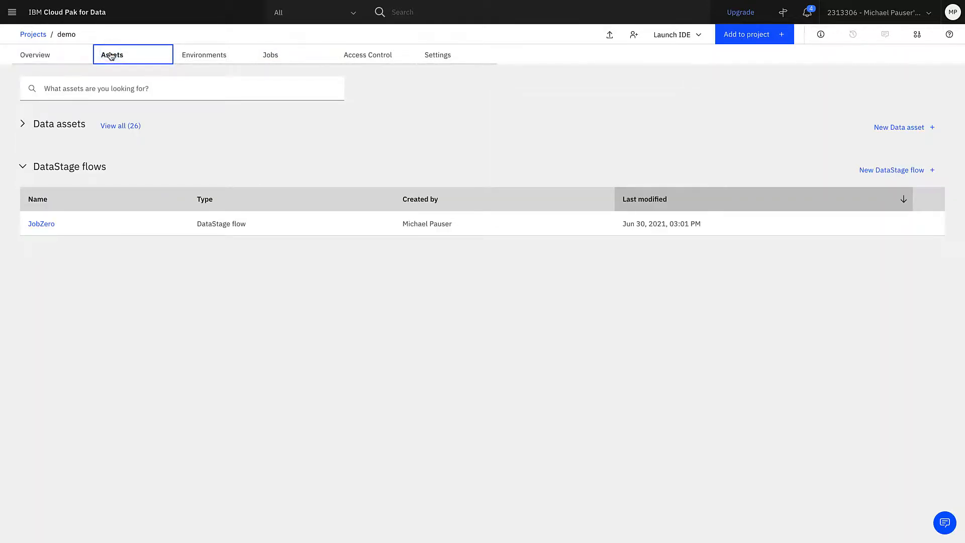
mouse_move(885, 219)
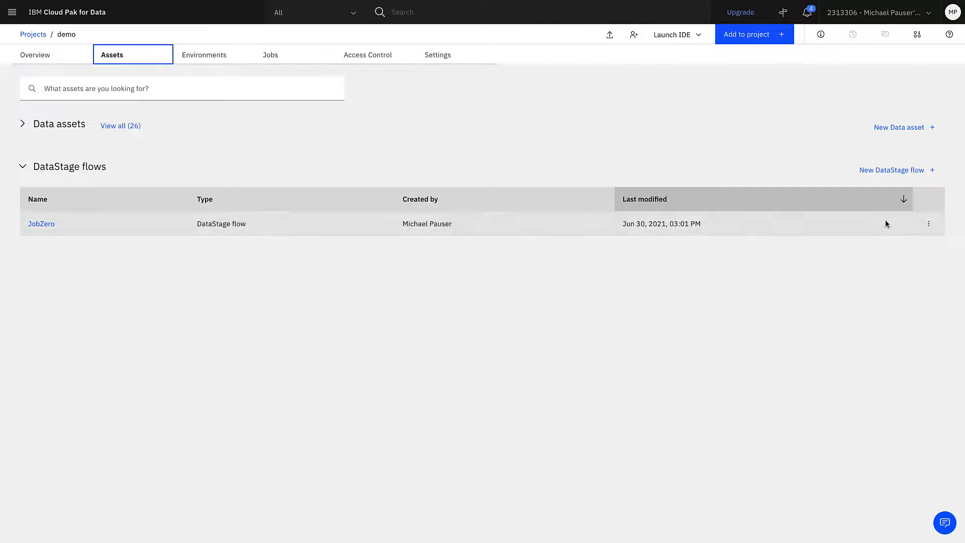
click(929, 226)
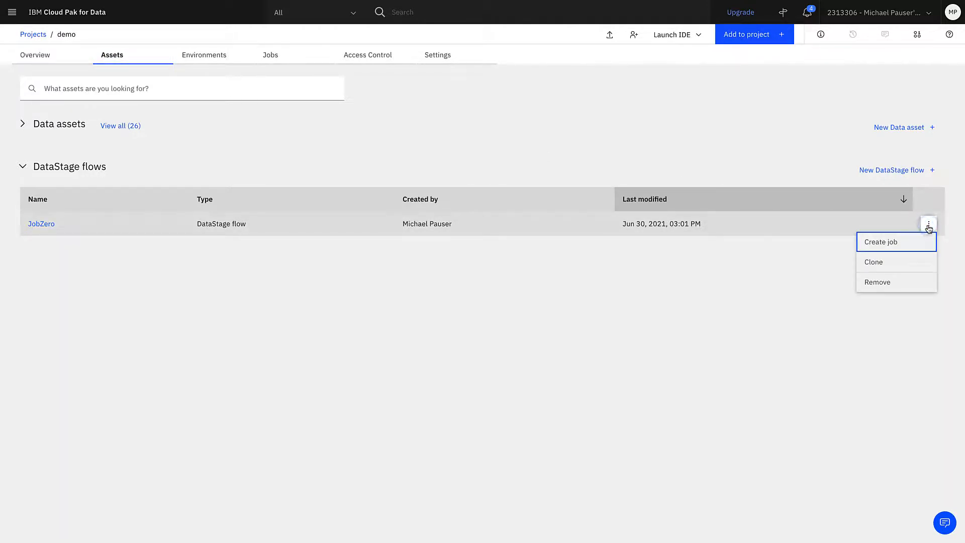
click(921, 246)
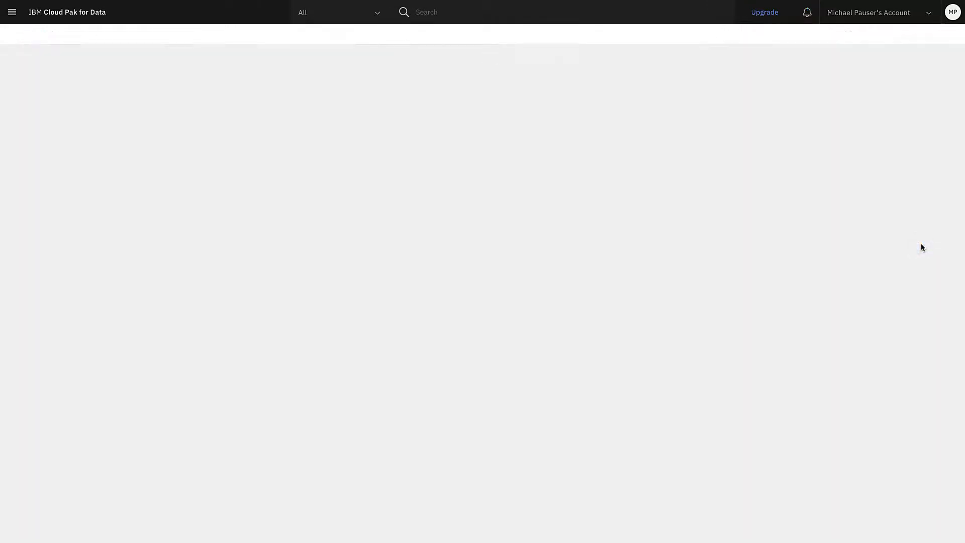
click(206, 162)
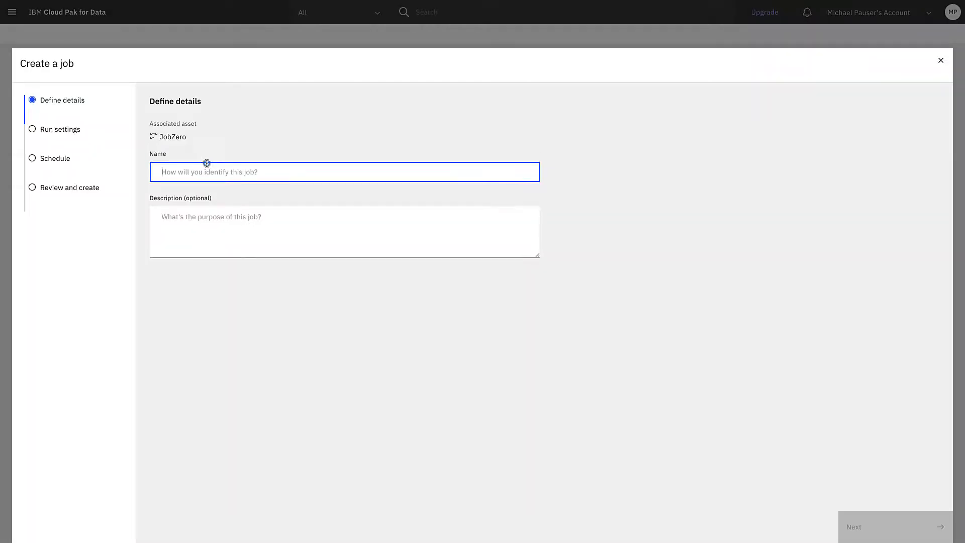
text(MyJobZe)
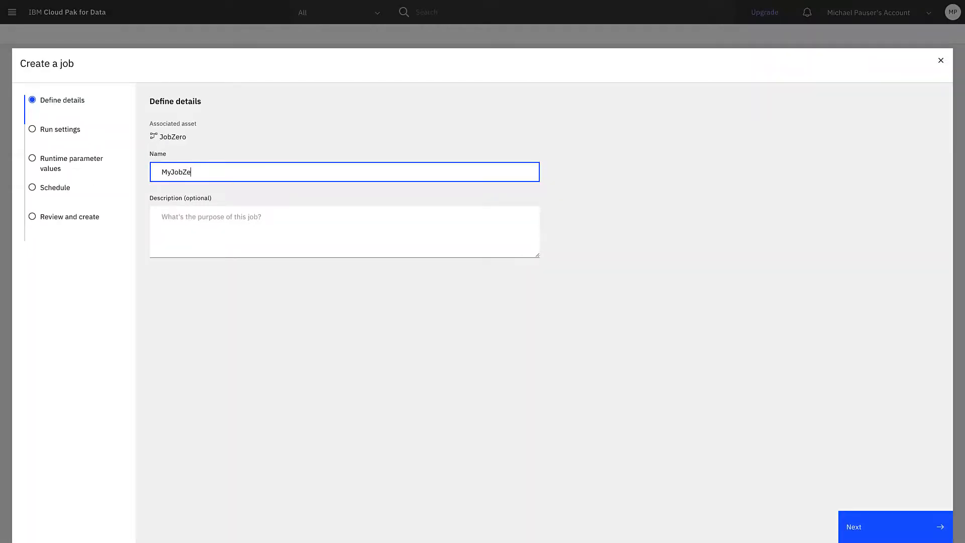
text(roSched)
click(877, 533)
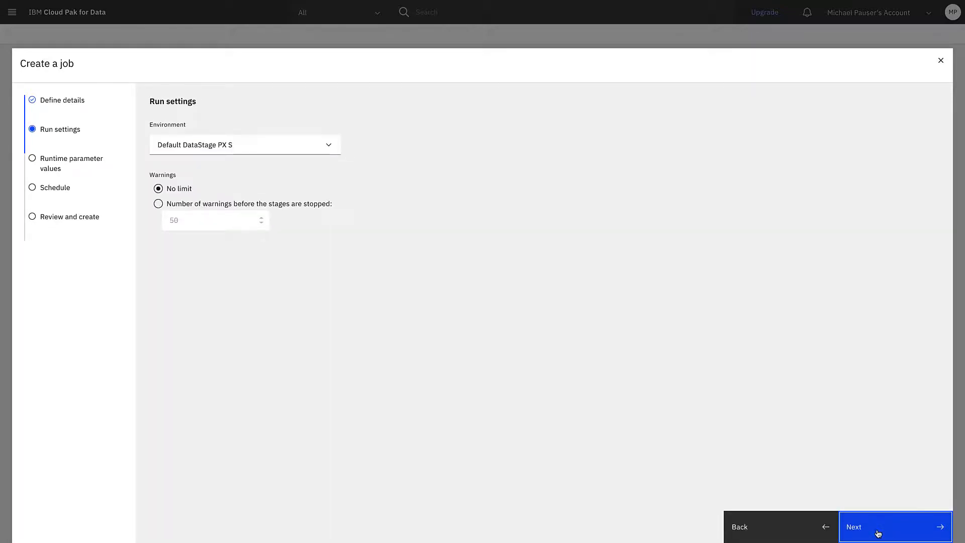
Step: Keep the default run settings and parameter values, and schedule the job to start on 06/30/2021
click(878, 533)
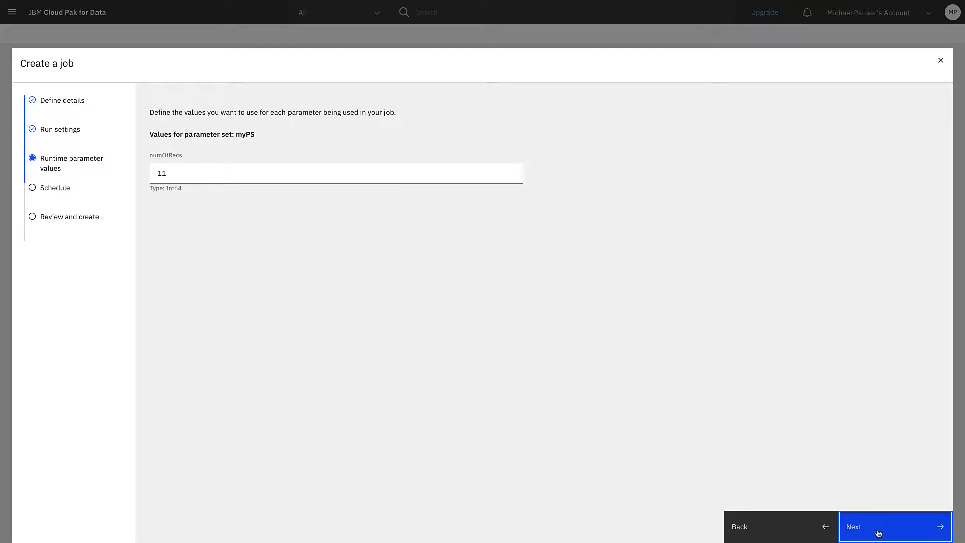
click(878, 532)
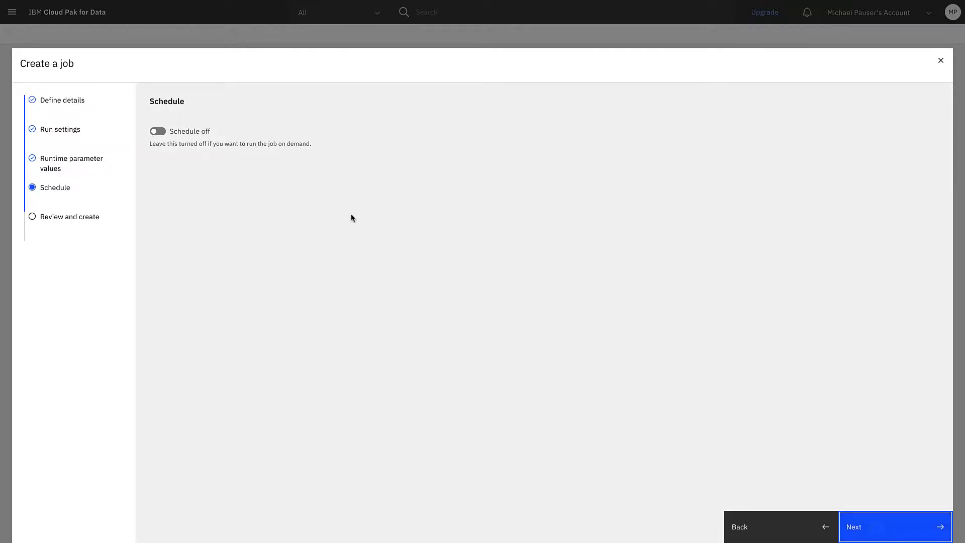
click(158, 133)
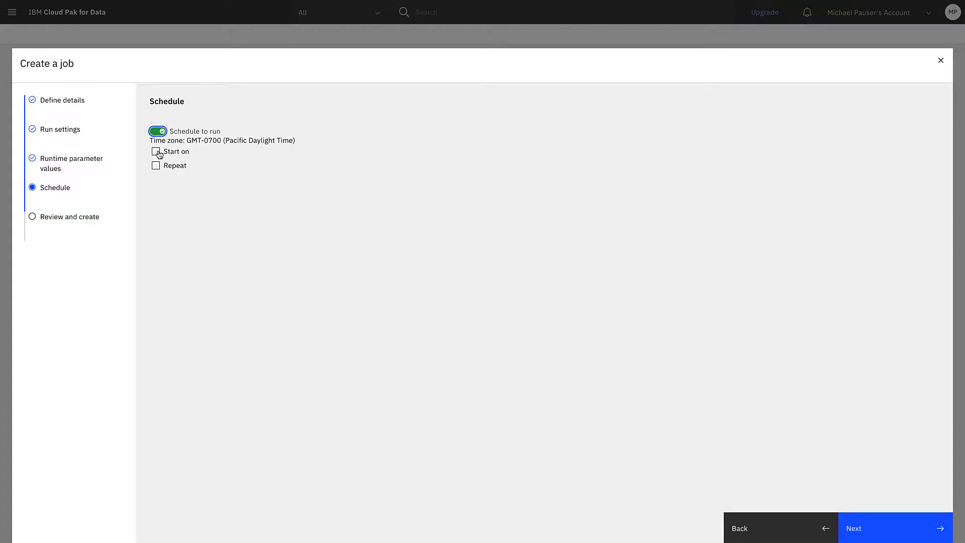
click(156, 153)
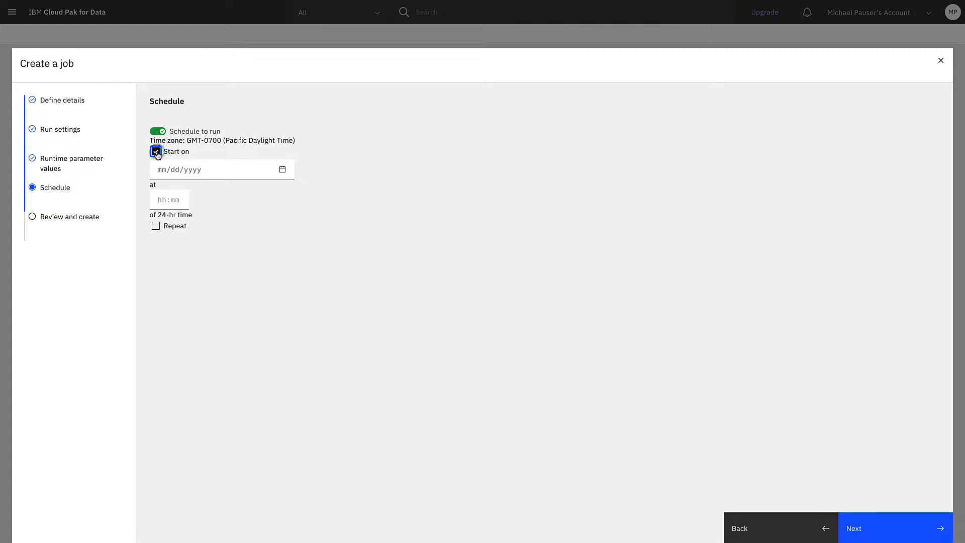
click(284, 171)
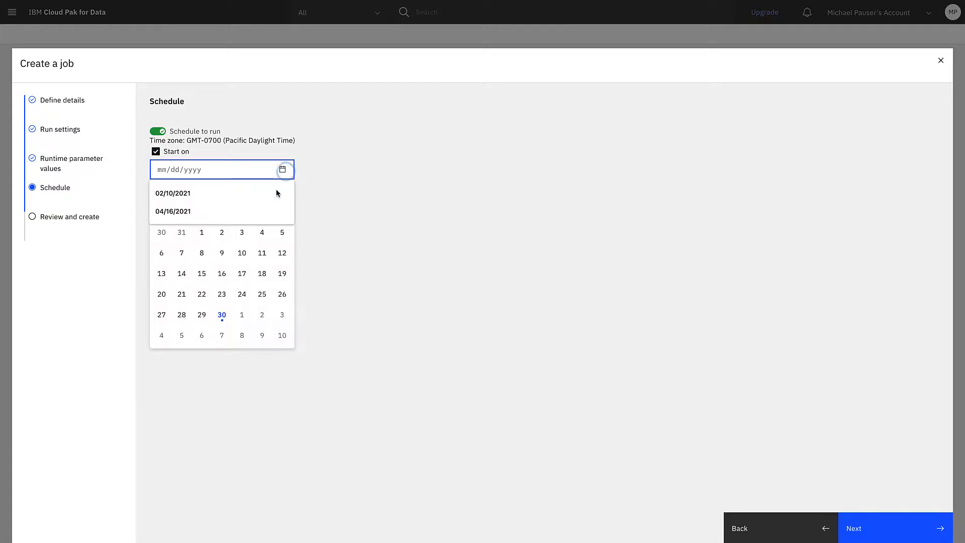
click(221, 316)
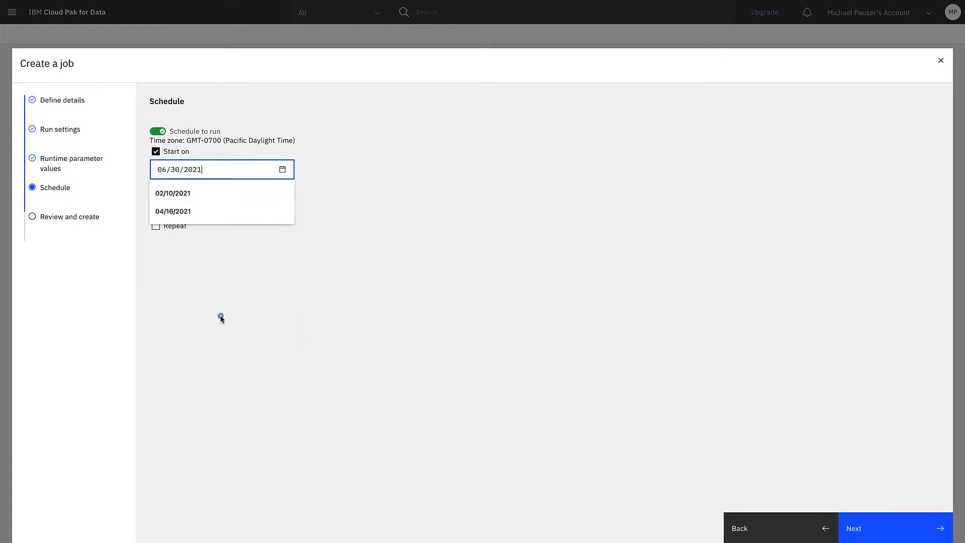
Step: Set the scheduled start time on 06/30/2021 to 15:10
click(280, 273)
click(170, 199)
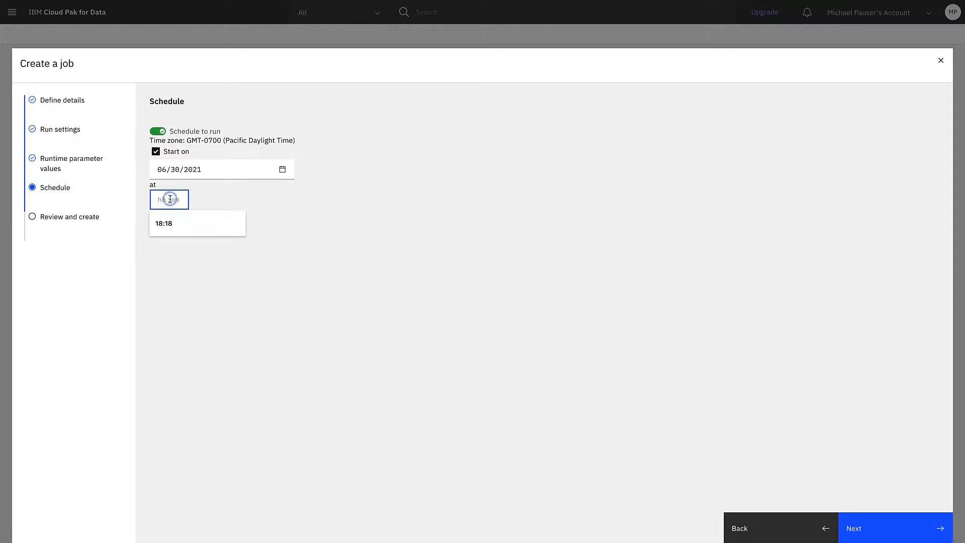
click(174, 199)
text(15:10)
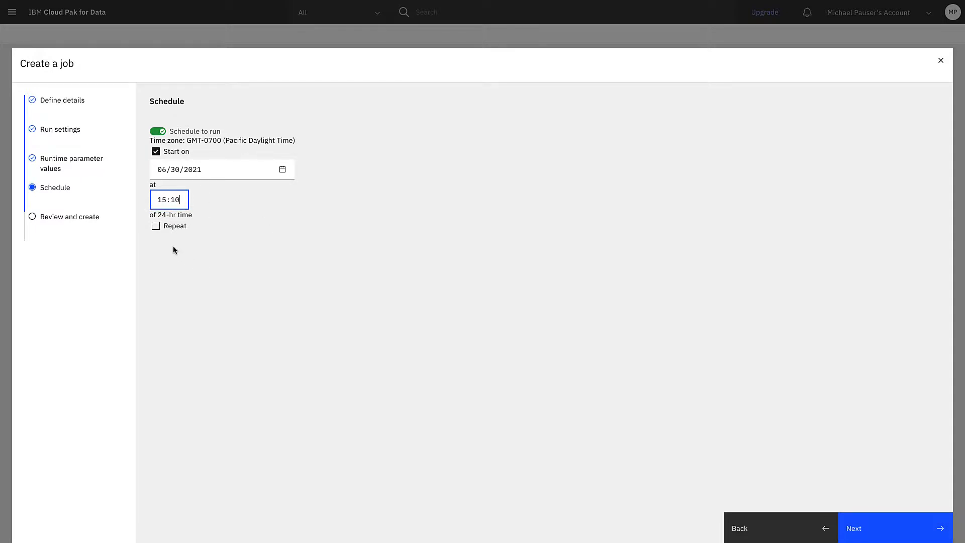
Step: Make the schedule repeat every hour at 10 minutes past the hour
click(156, 227)
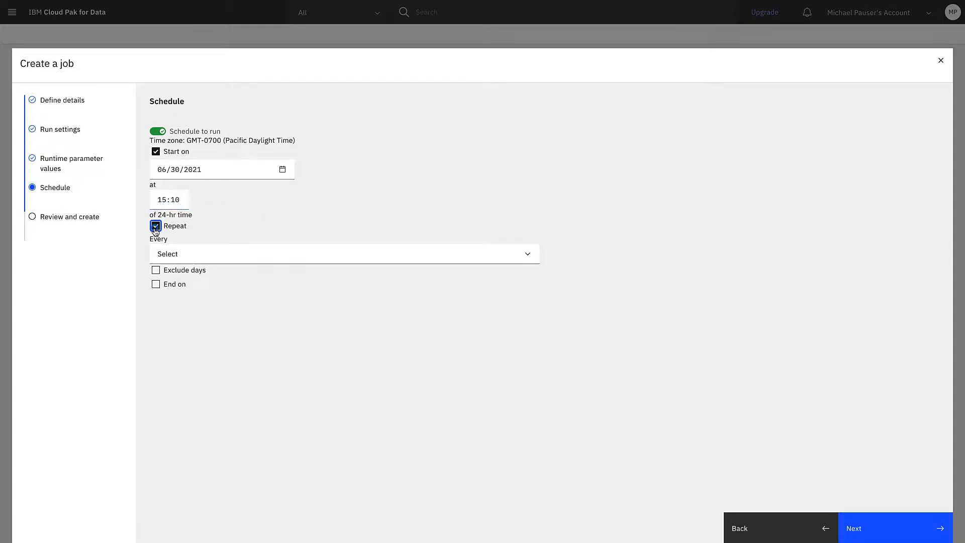
click(519, 257)
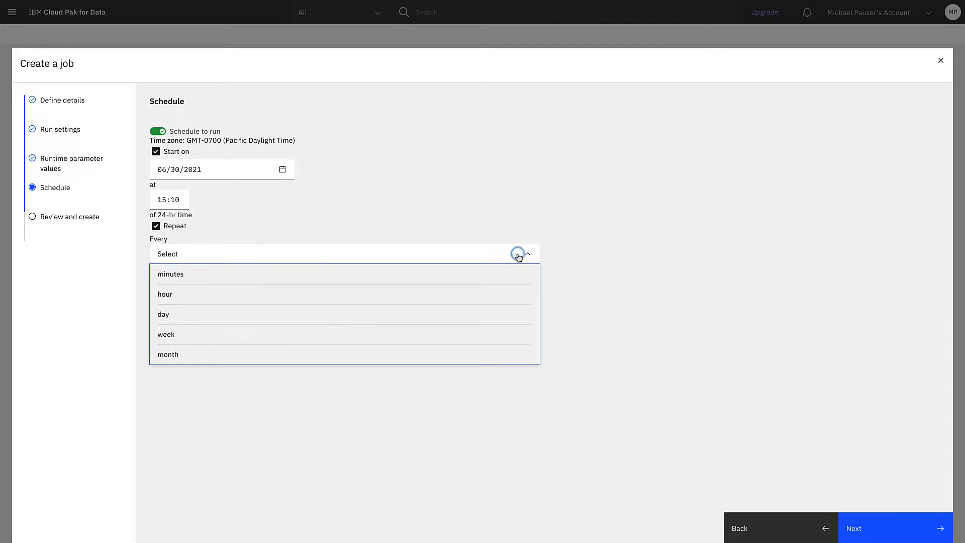
click(472, 298)
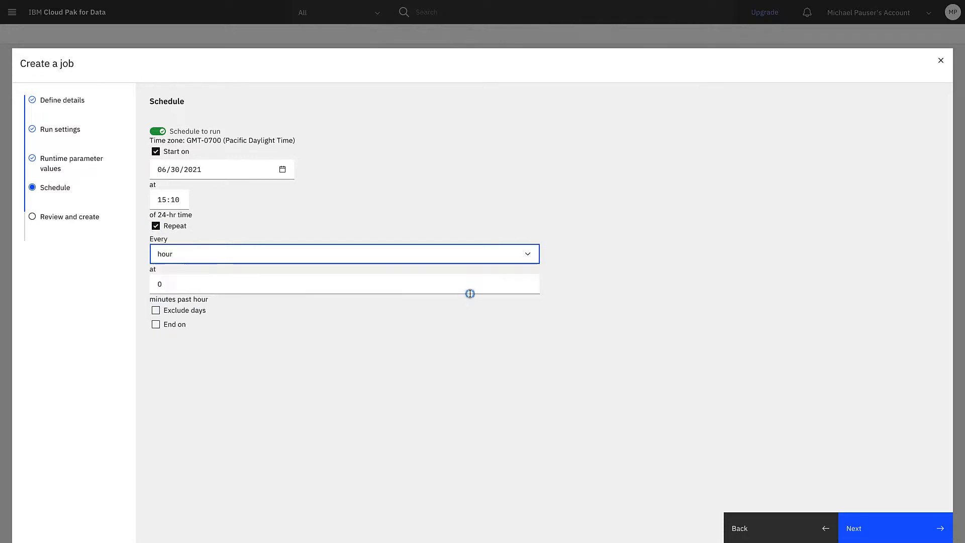
click(269, 284)
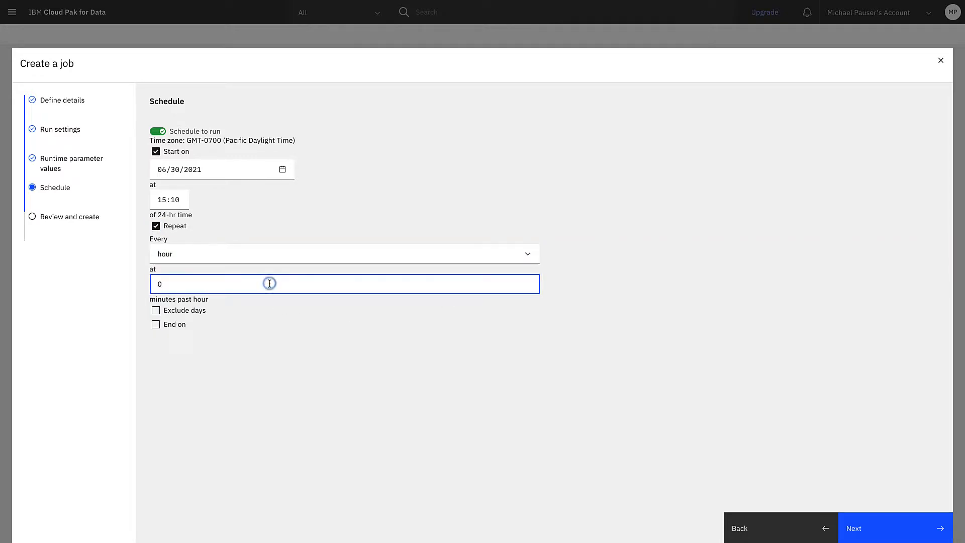
key(BackSpace)
text(10)
Step: Give the repeating schedule an end date of 07/04/2021 at 00:00
click(175, 325)
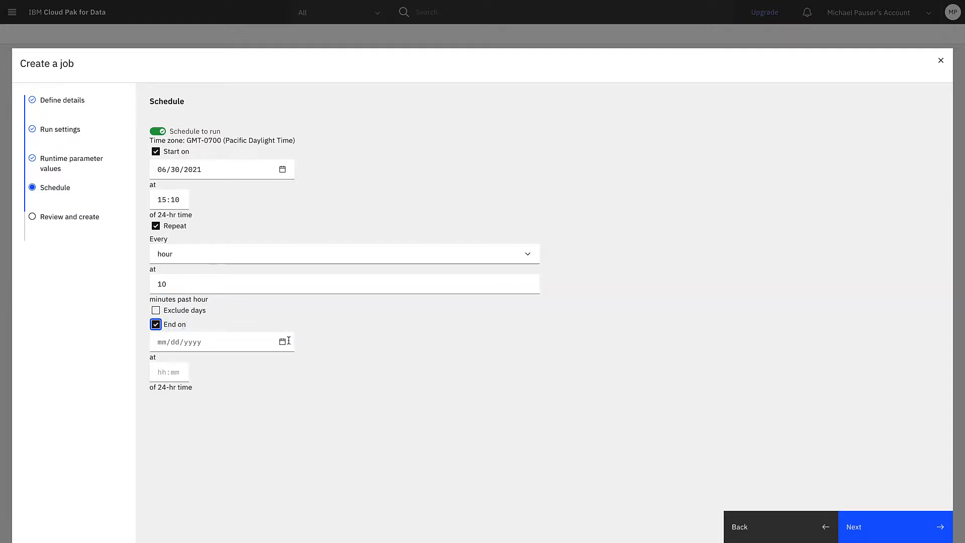
click(283, 342)
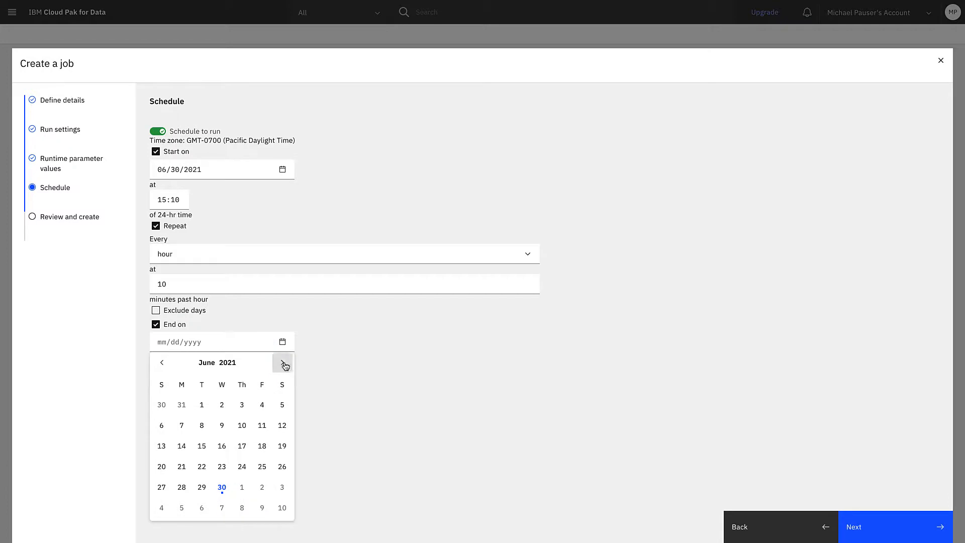
click(283, 362)
click(161, 425)
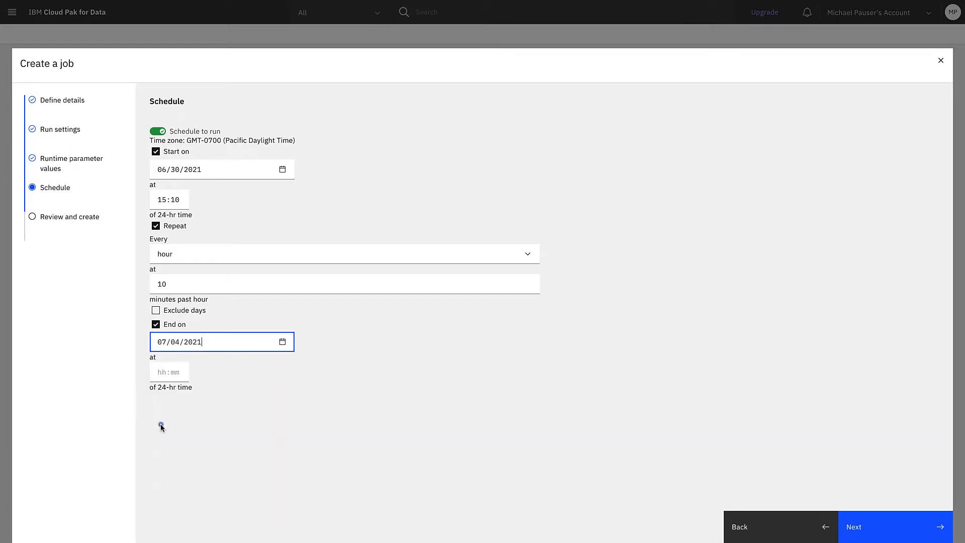
click(173, 375)
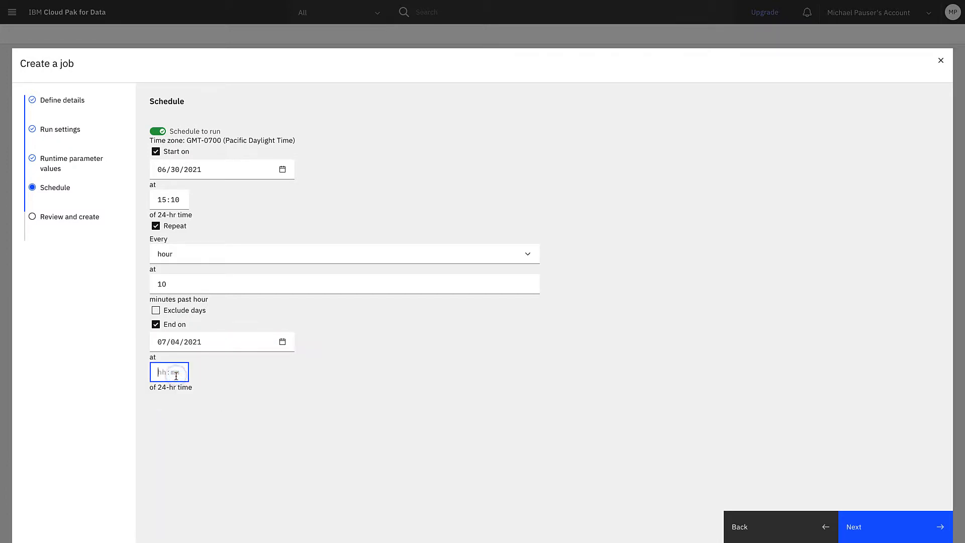
text(00:00)
click(508, 363)
Step: Finish the schedule, create the MyJobZeroSched job without running it, and return to the demo project's list of jobs
click(867, 530)
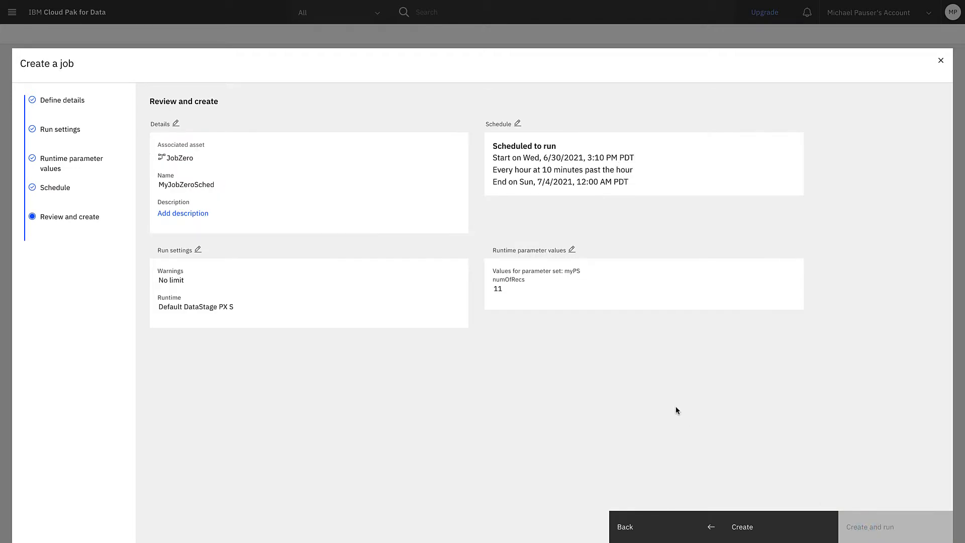
click(749, 529)
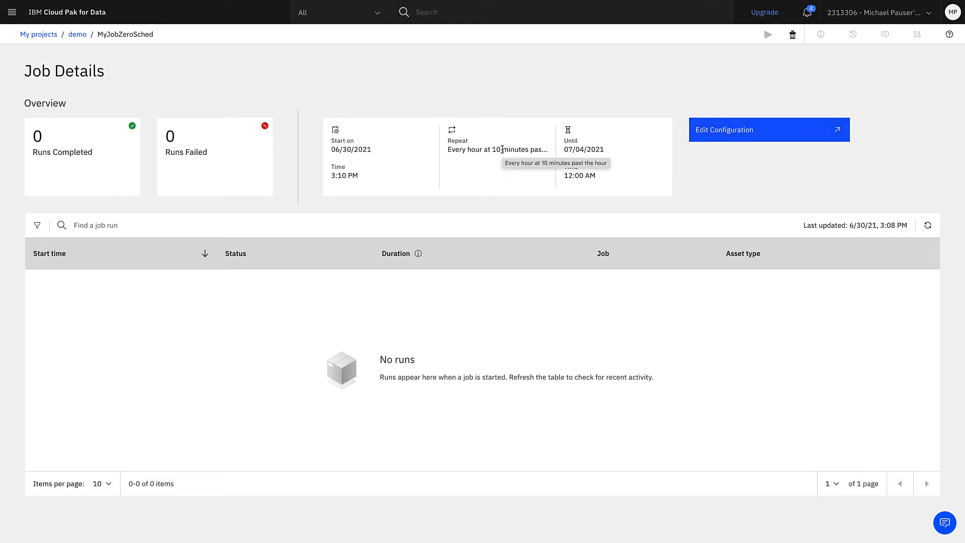
click(77, 35)
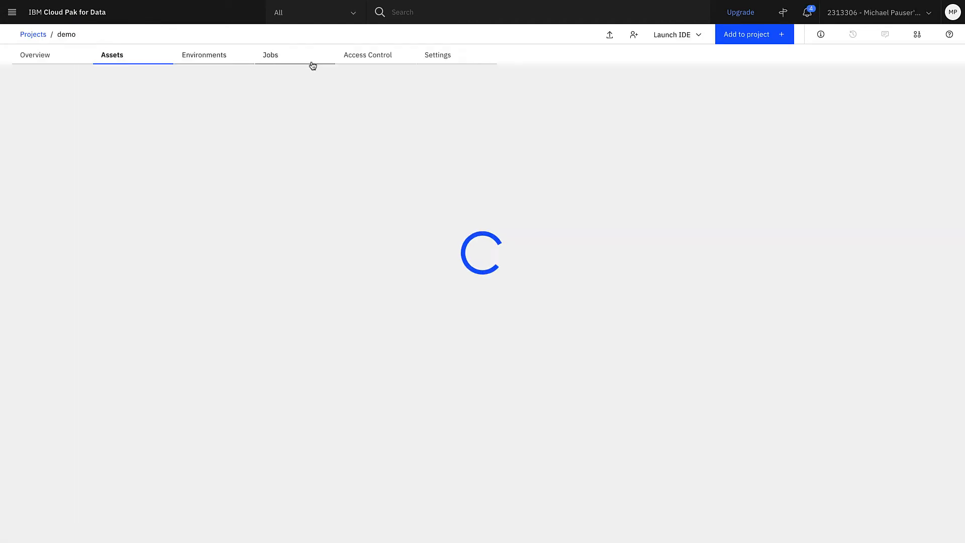
click(312, 63)
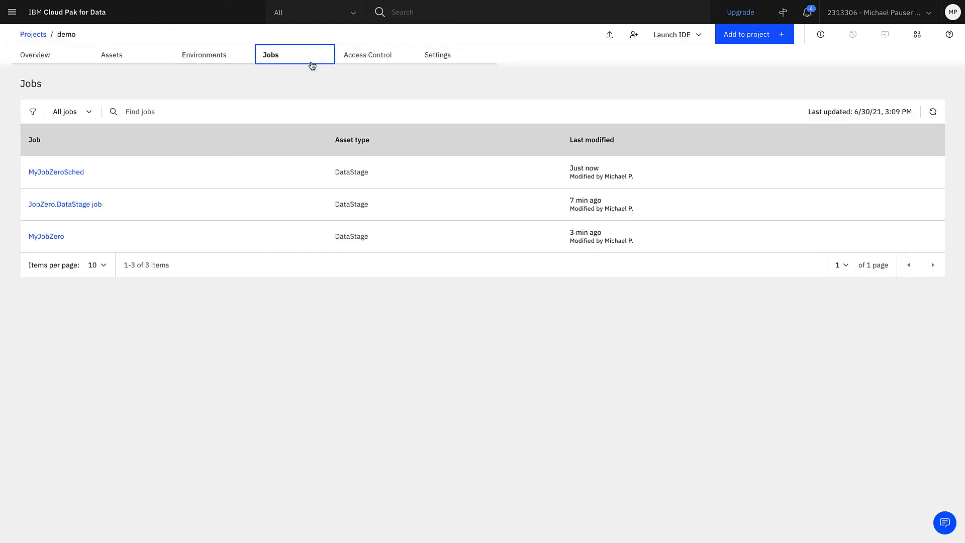